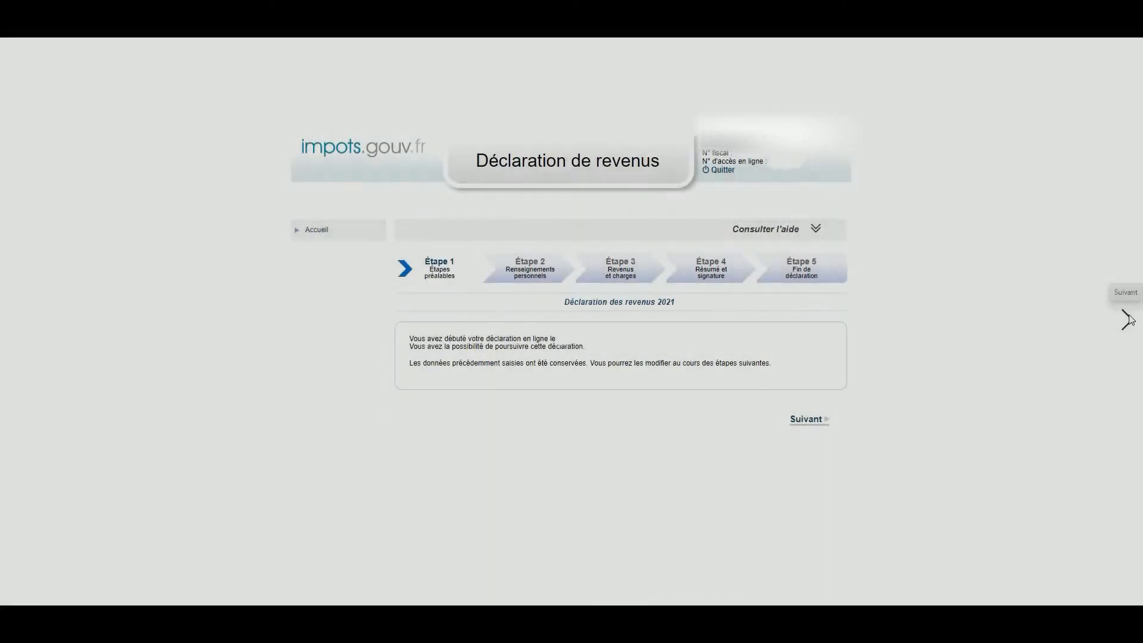
# Step: Go through the 2021 declaration pages from the preliminary step, past the 8UU foreign accounts box, to the 3916 - 3916 bis annex
pyautogui.click(1126, 320)
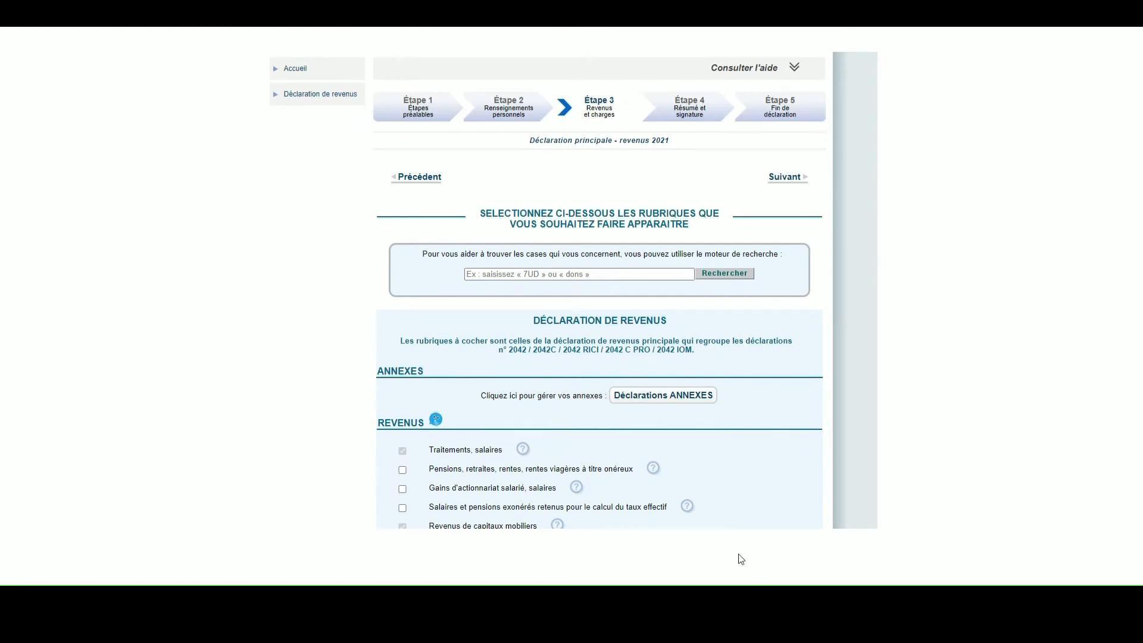
pyautogui.click(1142, 335)
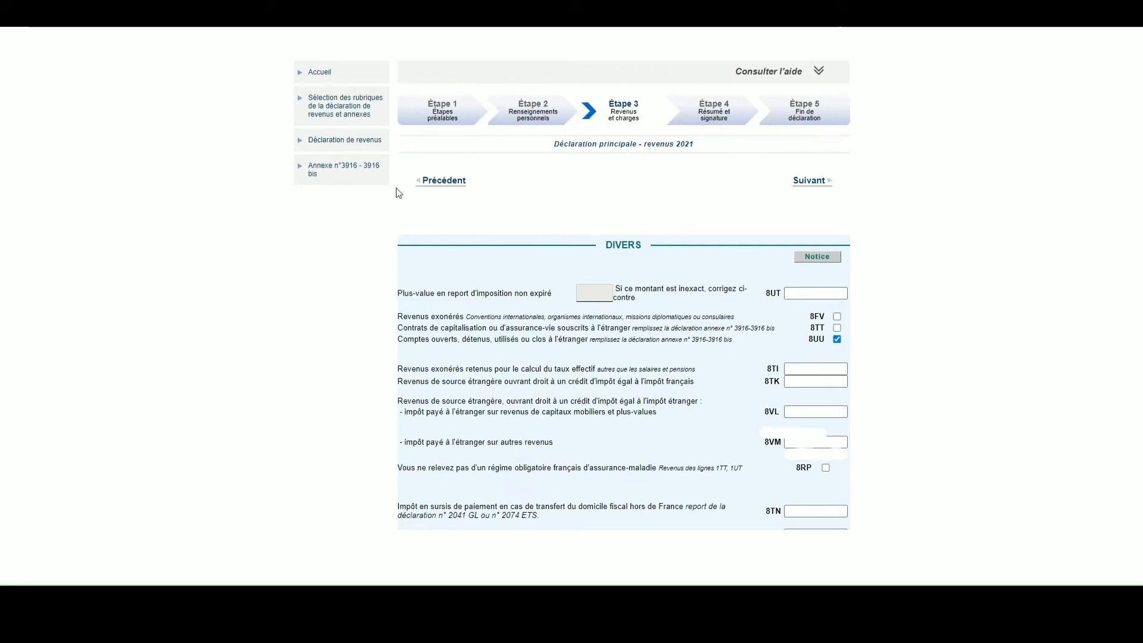
pyautogui.click(1138, 288)
pyautogui.click(1138, 288)
pyautogui.click(15, 299)
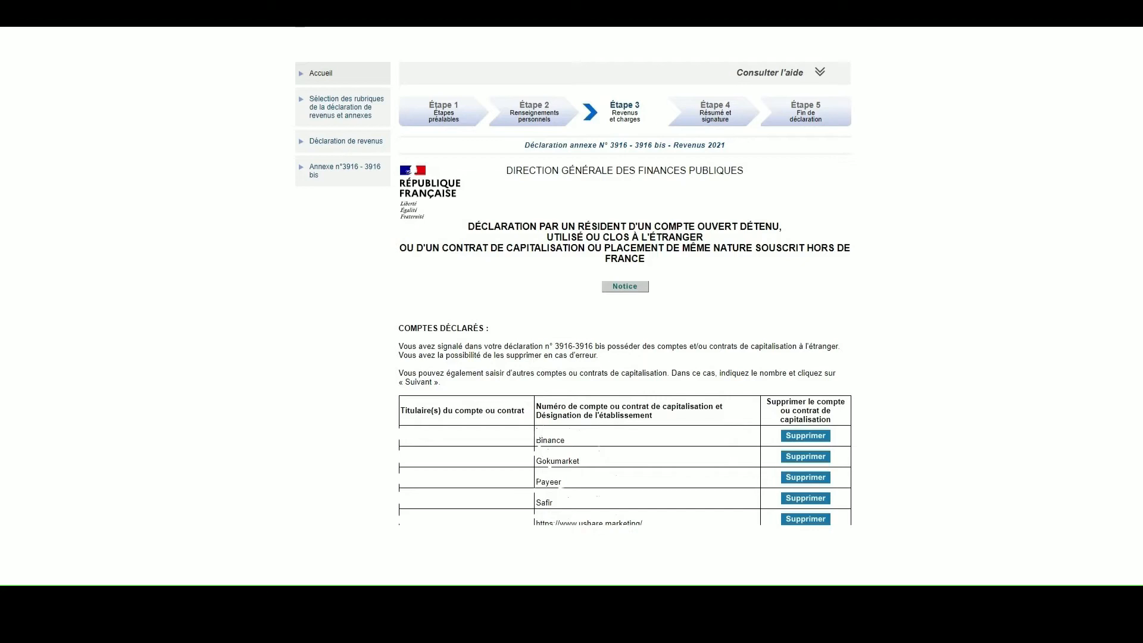
# Step: Review the list of declared foreign accounts and the Binance account's nature, manager address, holding and usage options
pyautogui.click(581, 558)
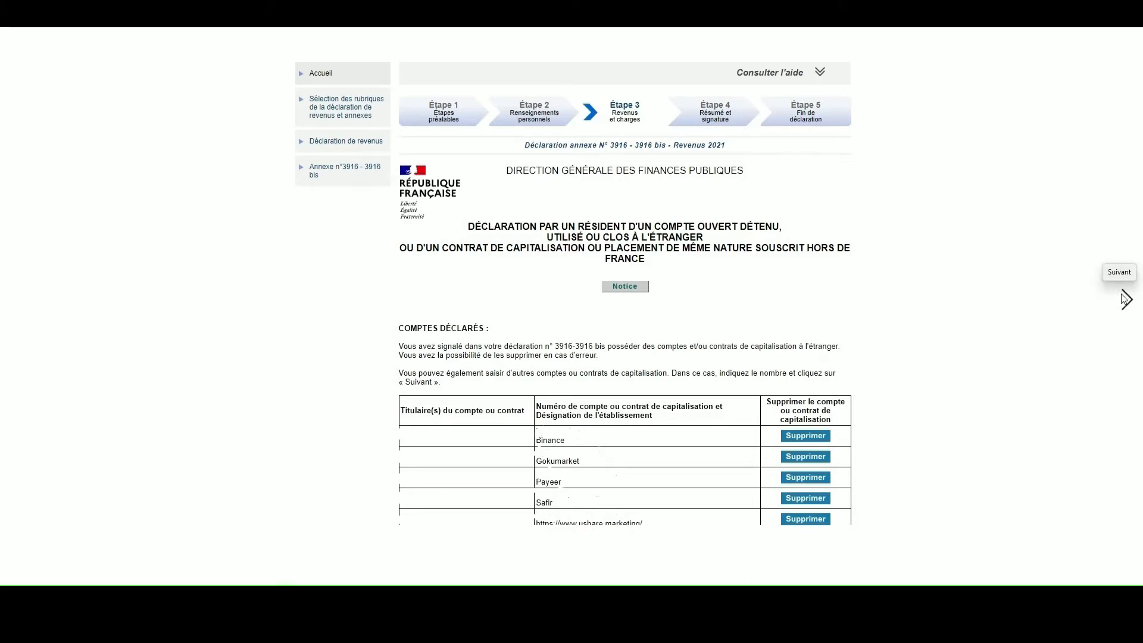
pyautogui.click(1125, 300)
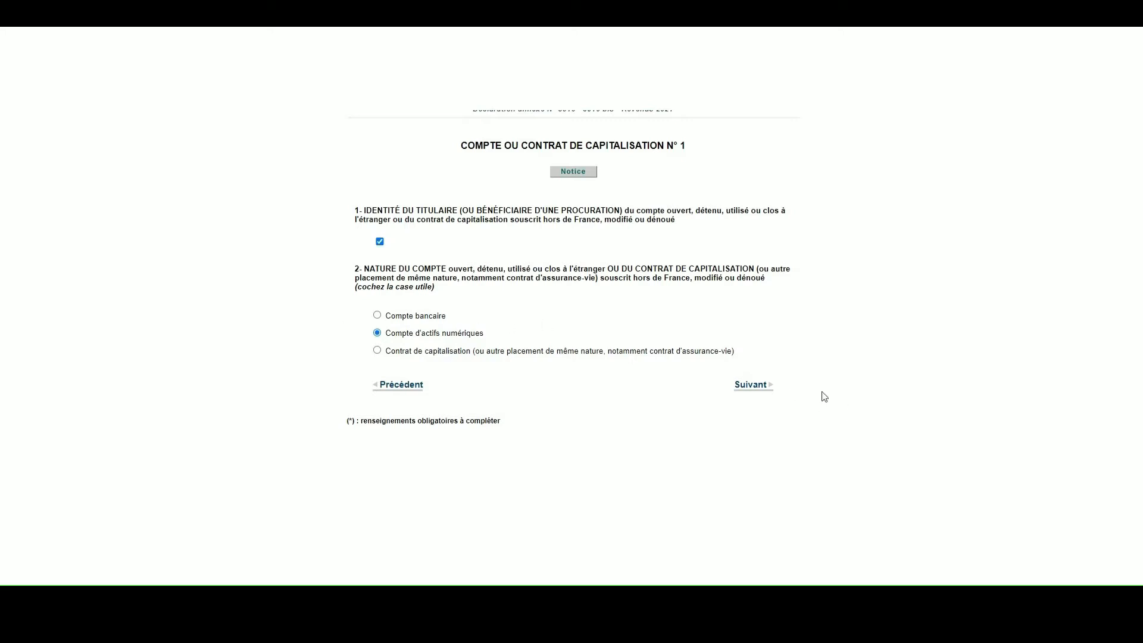
pyautogui.click(767, 386)
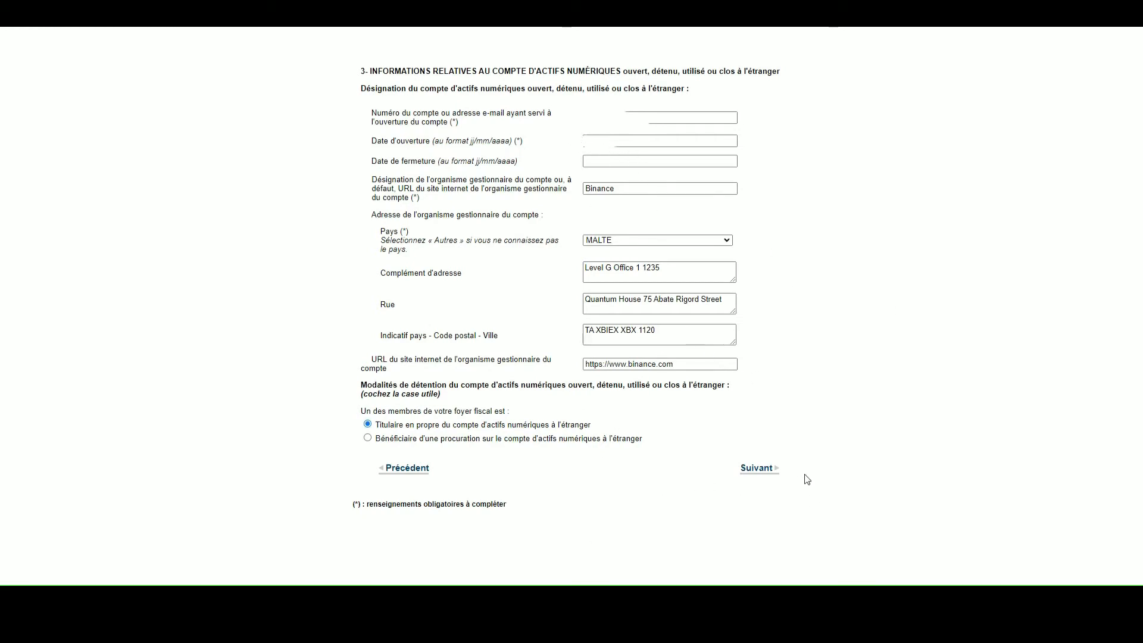
pyautogui.click(1127, 299)
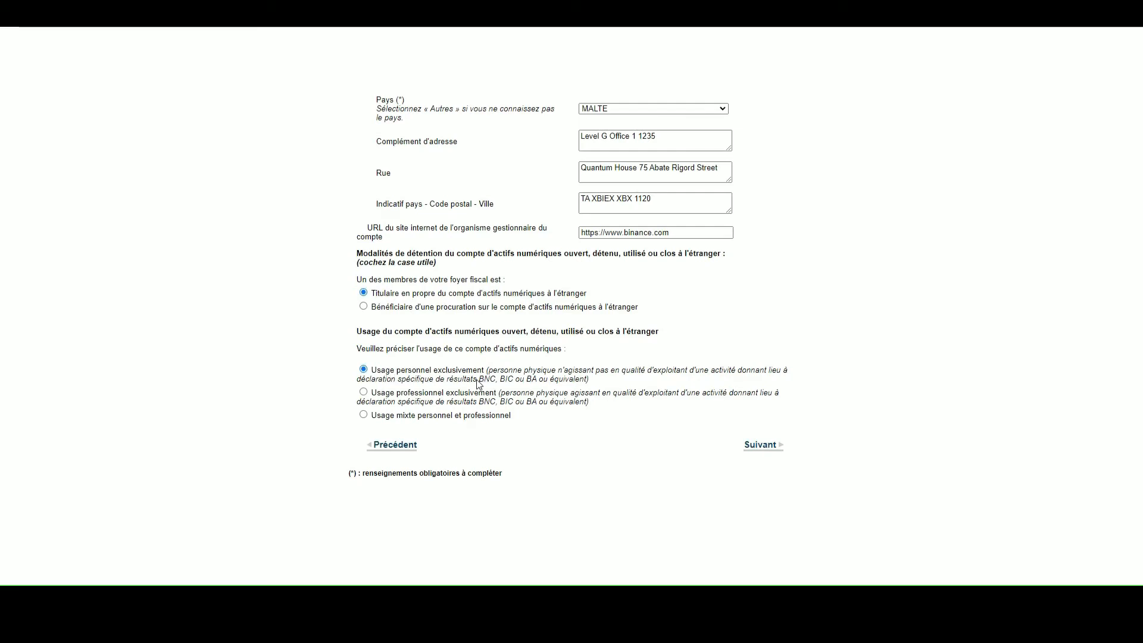
pyautogui.click(2, 298)
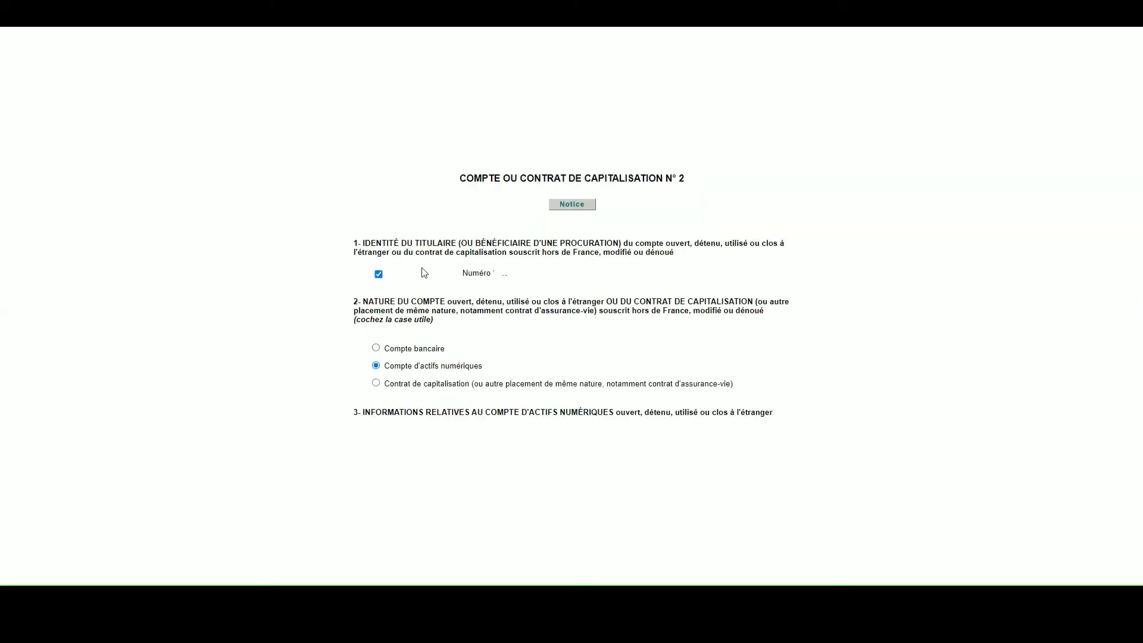
# Step: Review the second declared account, Gokumarket, covering its holder, account nature, manager details and usage
pyautogui.click(415, 245)
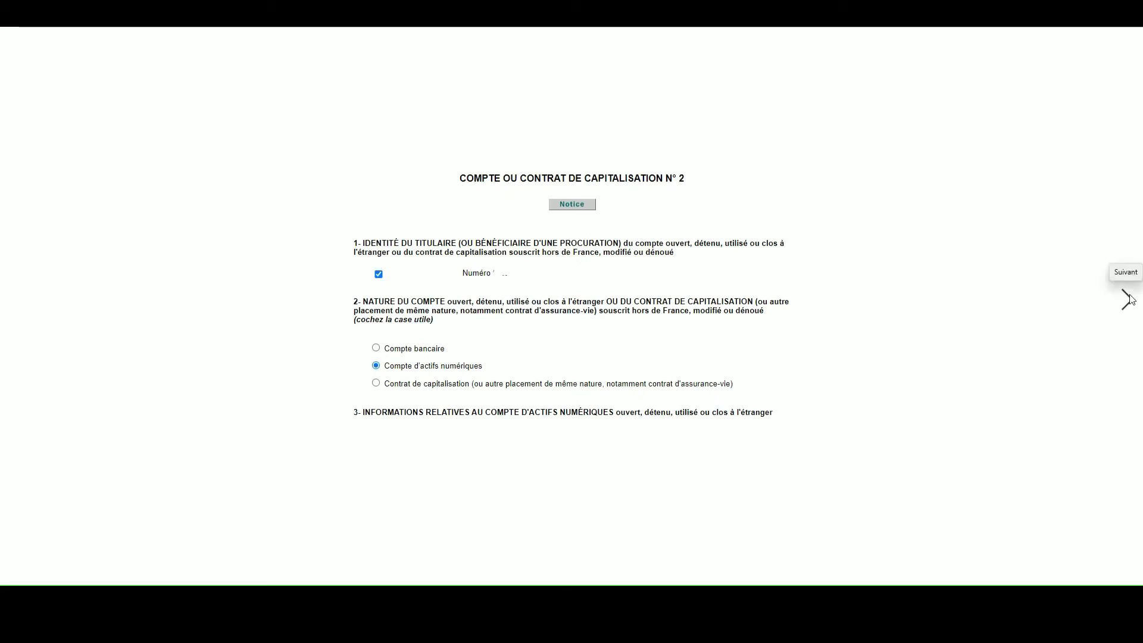
pyautogui.click(1129, 296)
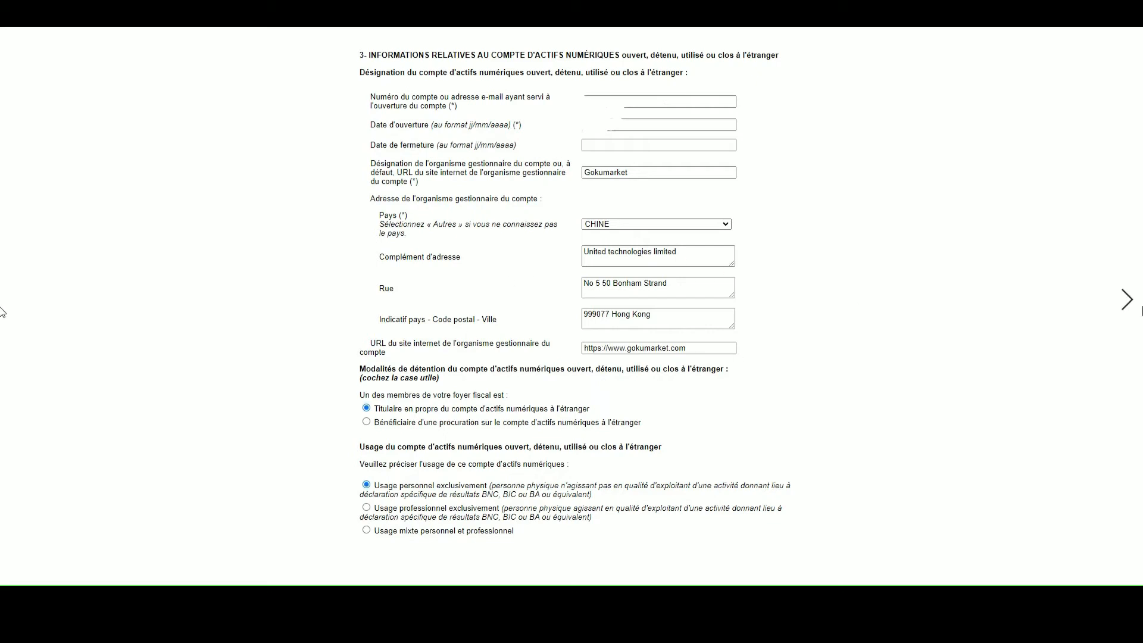
pyautogui.click(1127, 301)
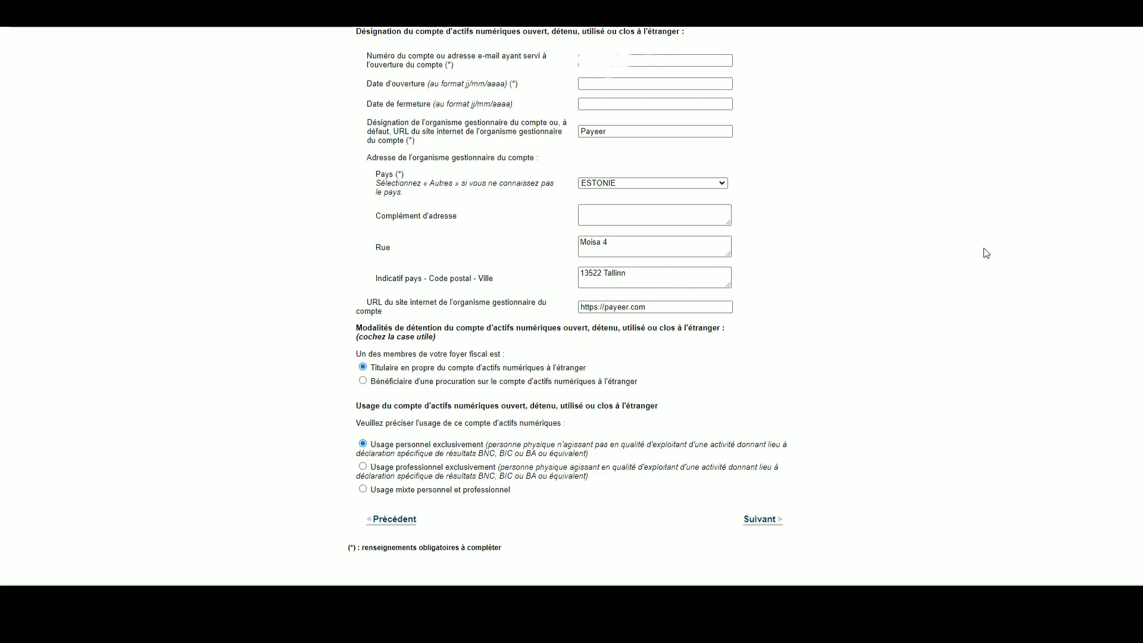
# Step: Review the Payeer and Safir account entries, looking closely at Safir's country, address and website URL
pyautogui.moveTo(1106, 322)
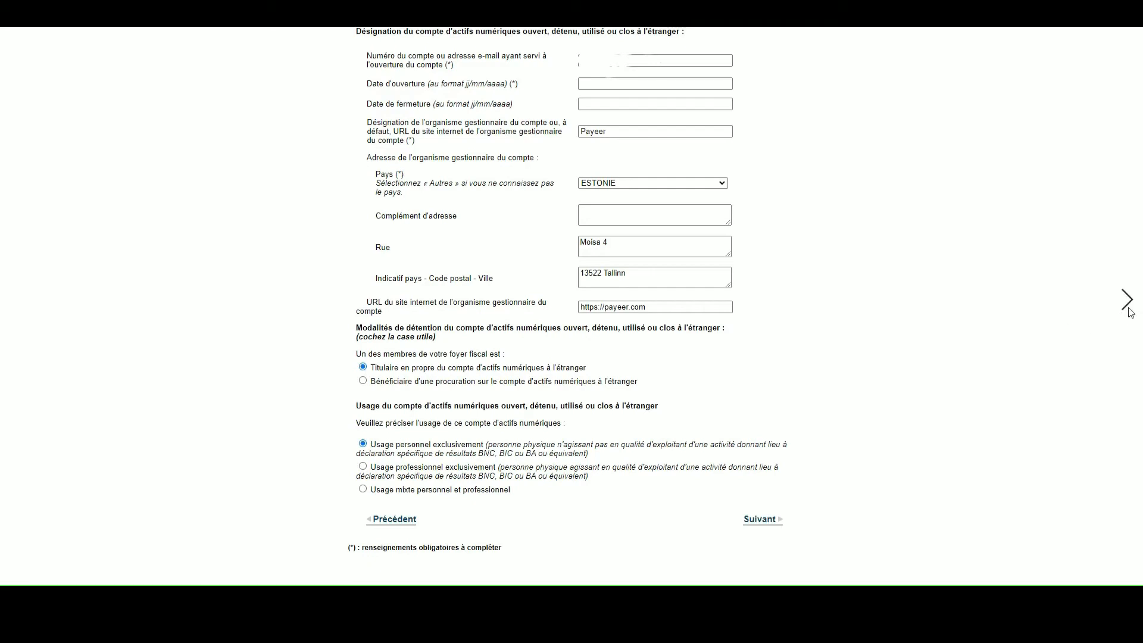
pyautogui.click(1129, 307)
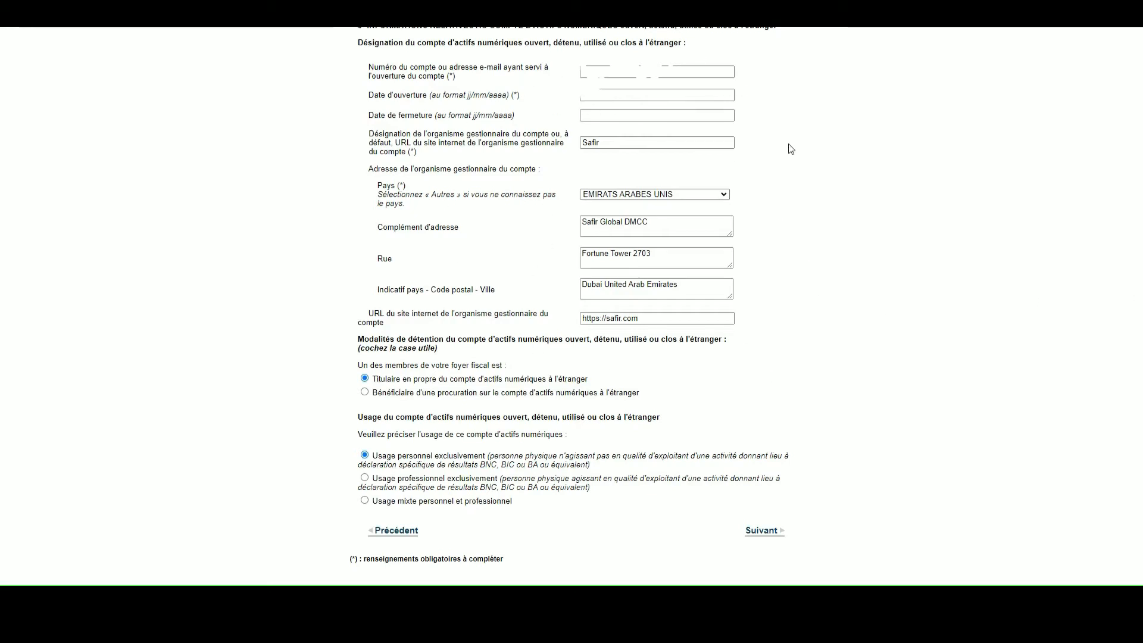
pyautogui.click(612, 320)
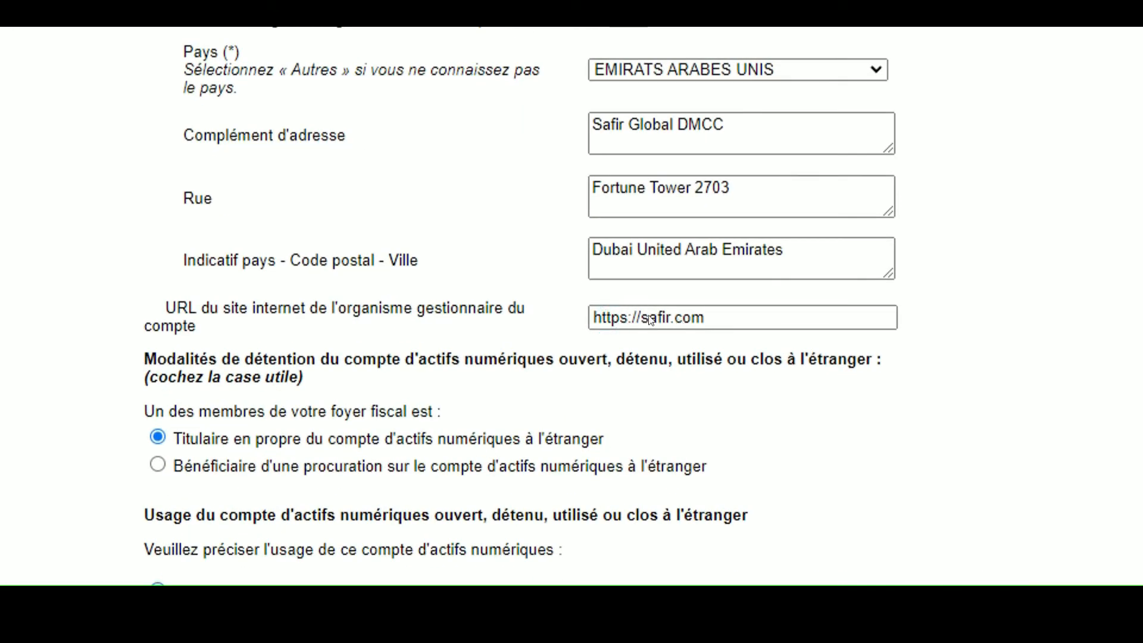
pyautogui.moveTo(539, 195); pyautogui.dragTo(527, 367)
pyautogui.click(526, 366)
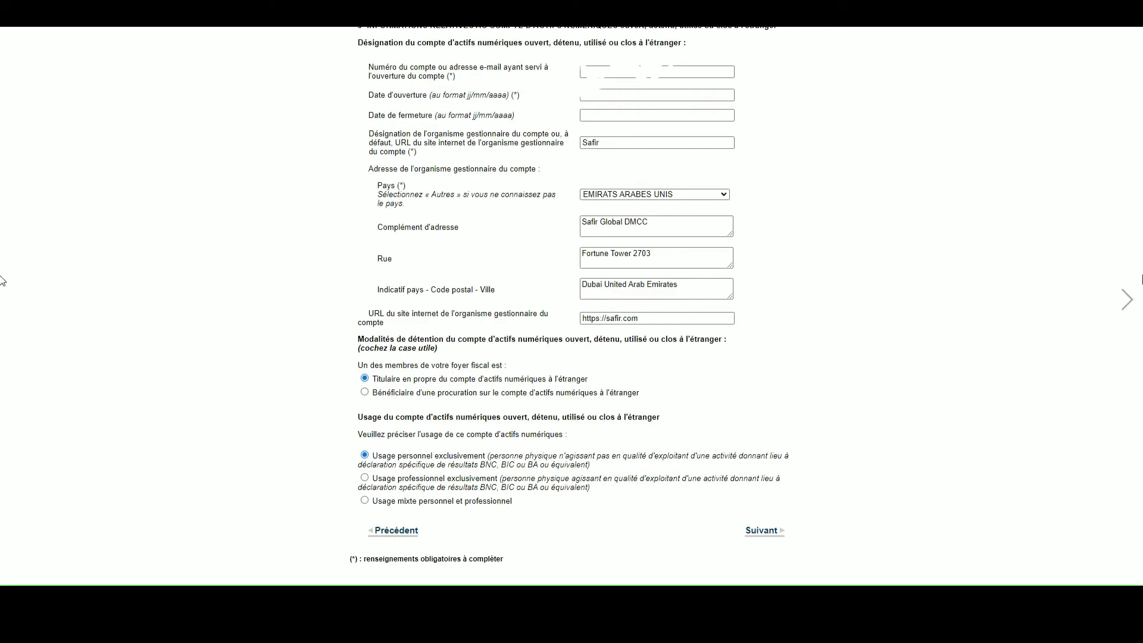
pyautogui.click(1141, 277)
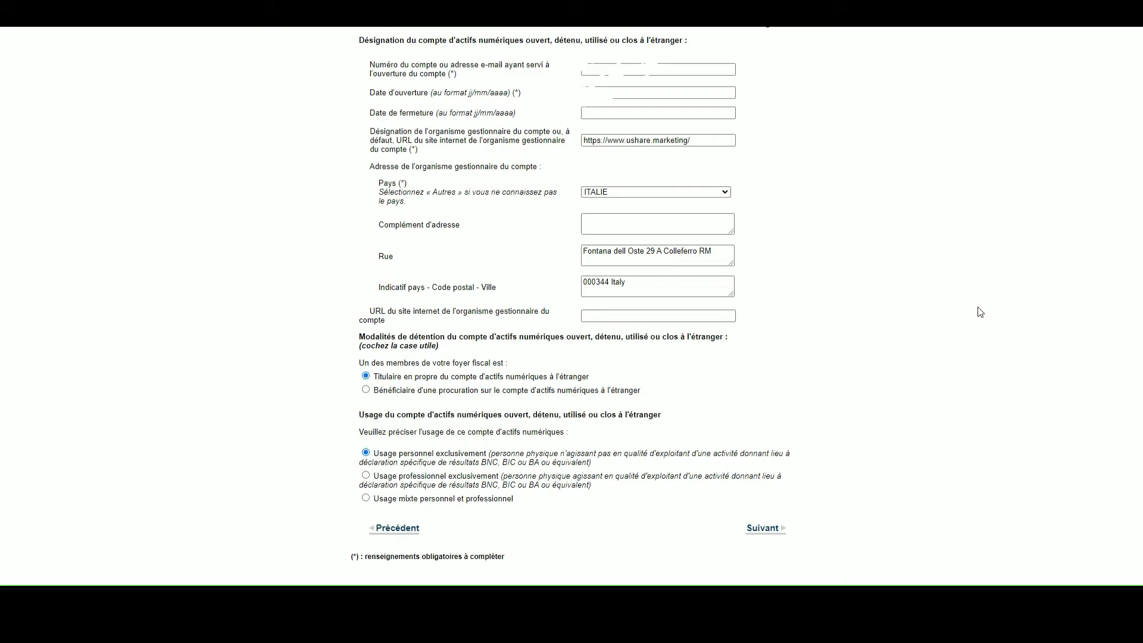
# Step: Review the remaining account entries for ushare.marketing, Uphold and ai.marketing, including their countries and addresses
pyautogui.moveTo(1121, 272)
pyautogui.click(1123, 273)
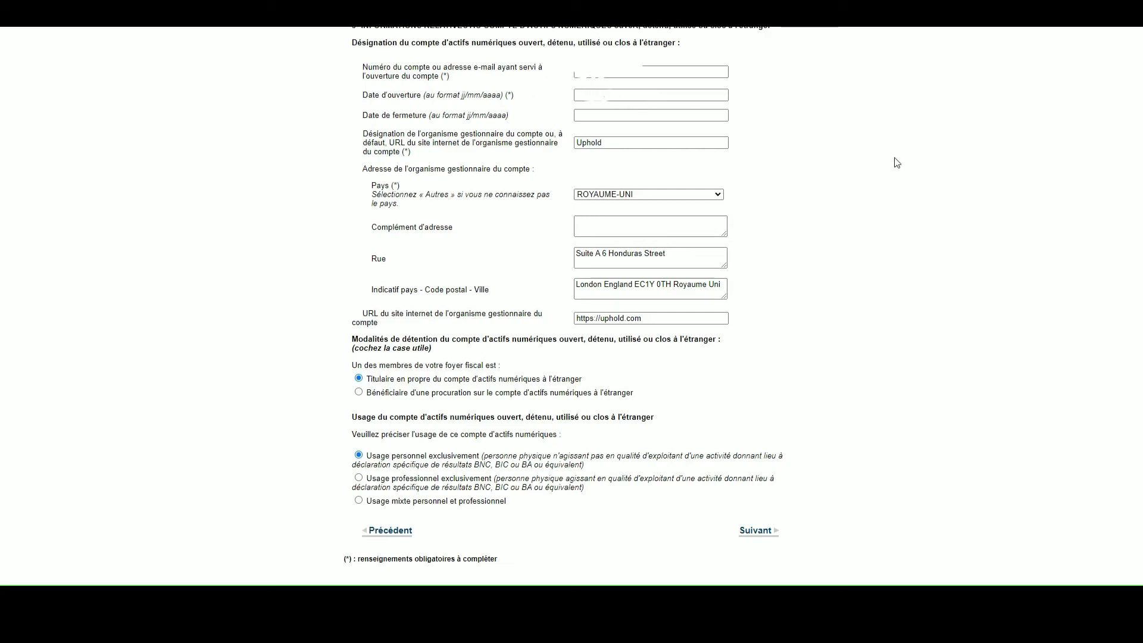
pyautogui.press('Right')
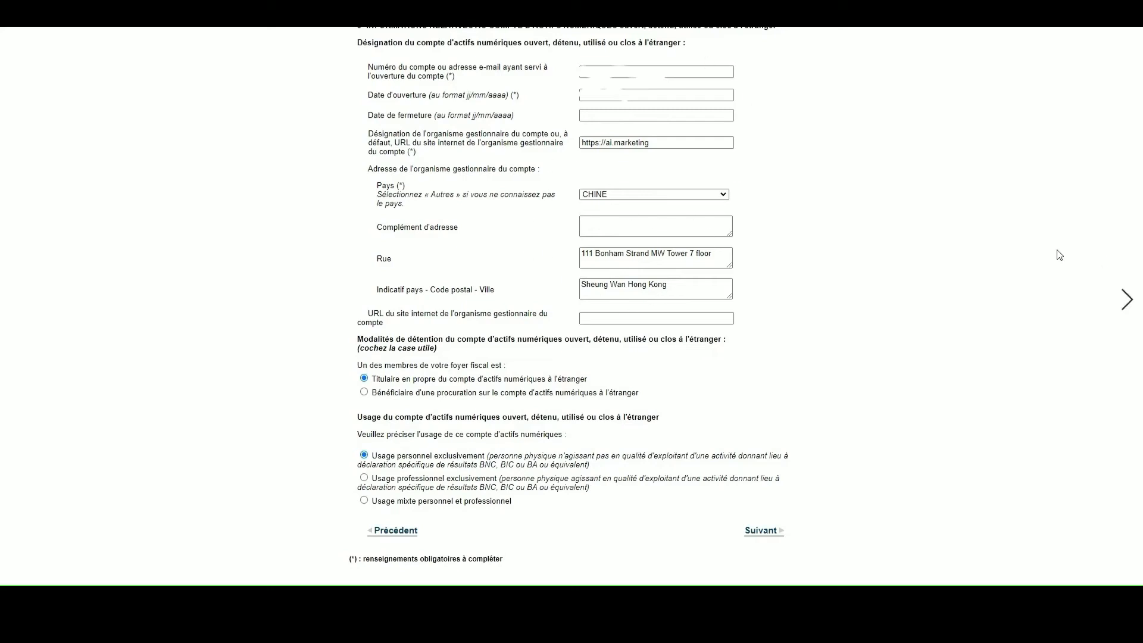
pyautogui.click(1131, 291)
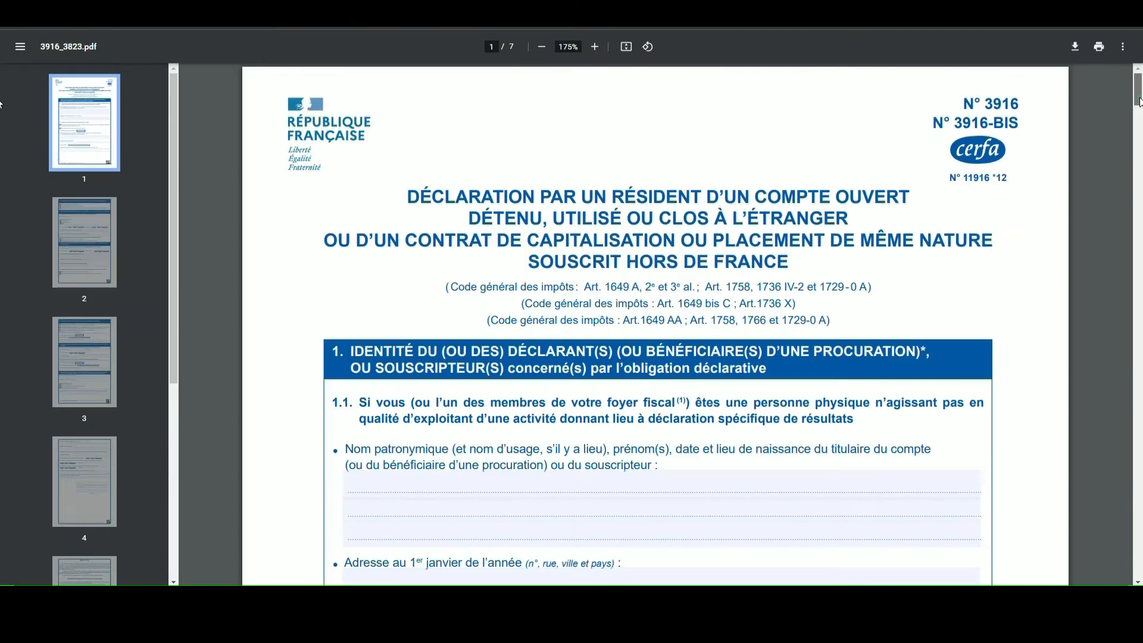
# Step: Read through section 1 of the 3916_3823.pdf form on the declarant's identity and continue to section 2
pyautogui.scroll(-9, 655, 321)
pyautogui.moveTo(1141, 144)
pyautogui.mouseDown()
pyautogui.moveTo(1140, 88)
pyautogui.moveTo(1140, 269)
pyautogui.moveTo(1131, 102)
pyautogui.moveTo(1130, 132)
pyautogui.mouseUp()
pyautogui.scroll(-6, 1120, 279)
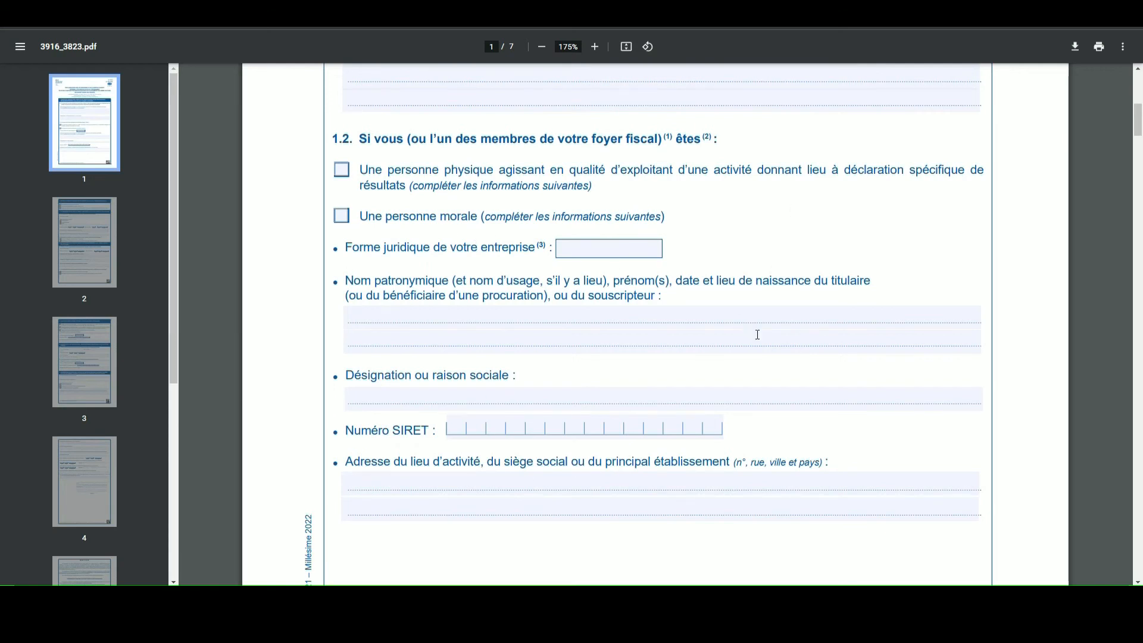
pyautogui.moveTo(1138, 122); pyautogui.dragTo(1139, 175)
pyautogui.scroll(4, 402, 198)
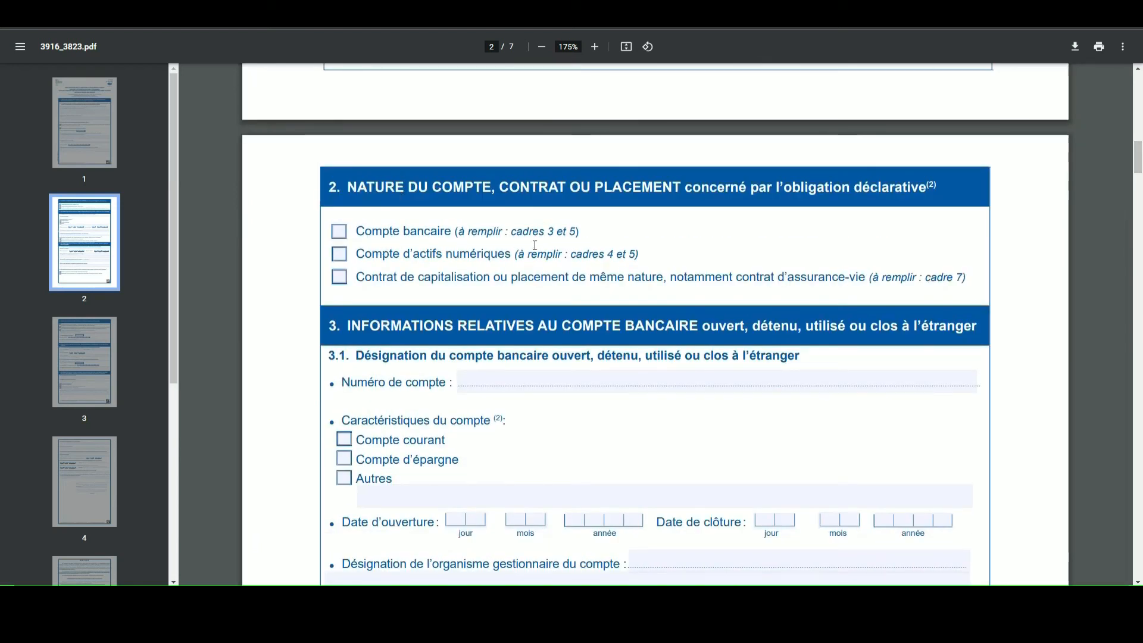
# Step: Highlight the "cadres 4 et 5" note beside Compte d'actifs numériques in section 2 of the form
pyautogui.moveTo(574, 256); pyautogui.dragTo(640, 256)
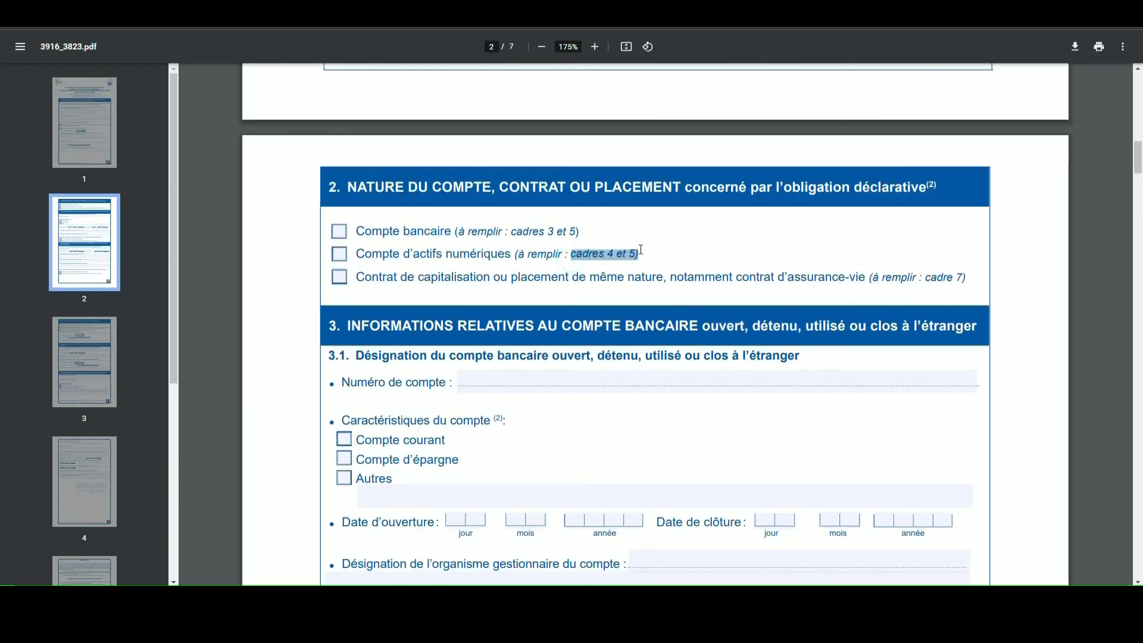
pyautogui.click(347, 221)
pyautogui.moveTo(511, 231); pyautogui.dragTo(641, 253)
pyautogui.click(528, 275)
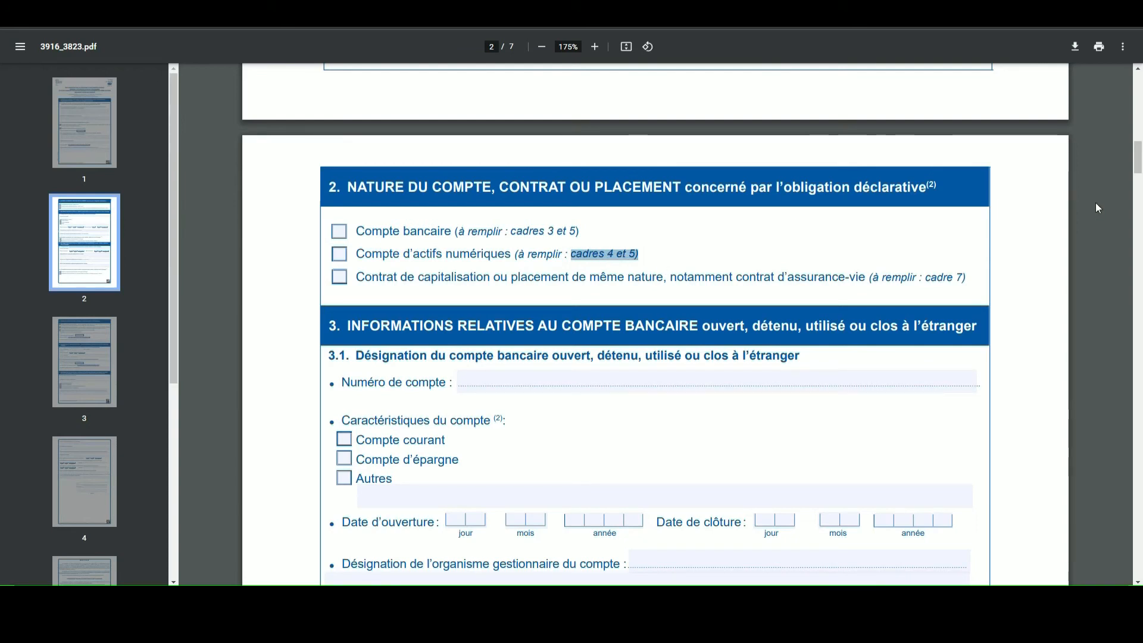
# Step: Examine section 4 on the foreign digital asset account and the account usage options in section 5
pyautogui.moveTo(1142, 164); pyautogui.dragTo(1135, 193)
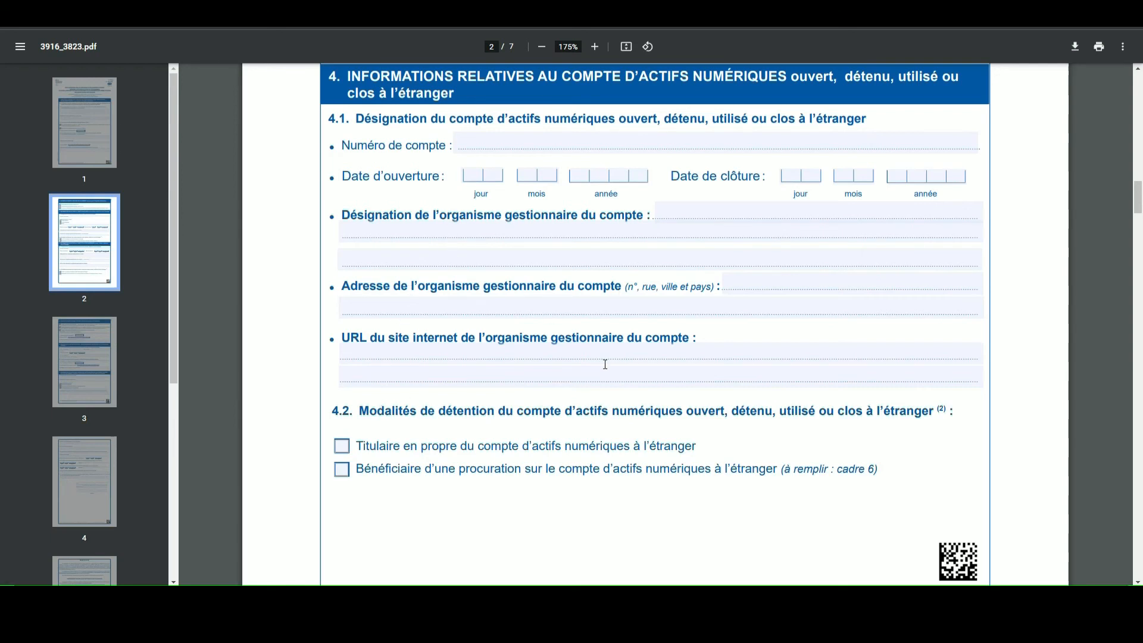
pyautogui.scroll(10, 605, 365)
pyautogui.moveTo(1139, 170); pyautogui.dragTo(1139, 222)
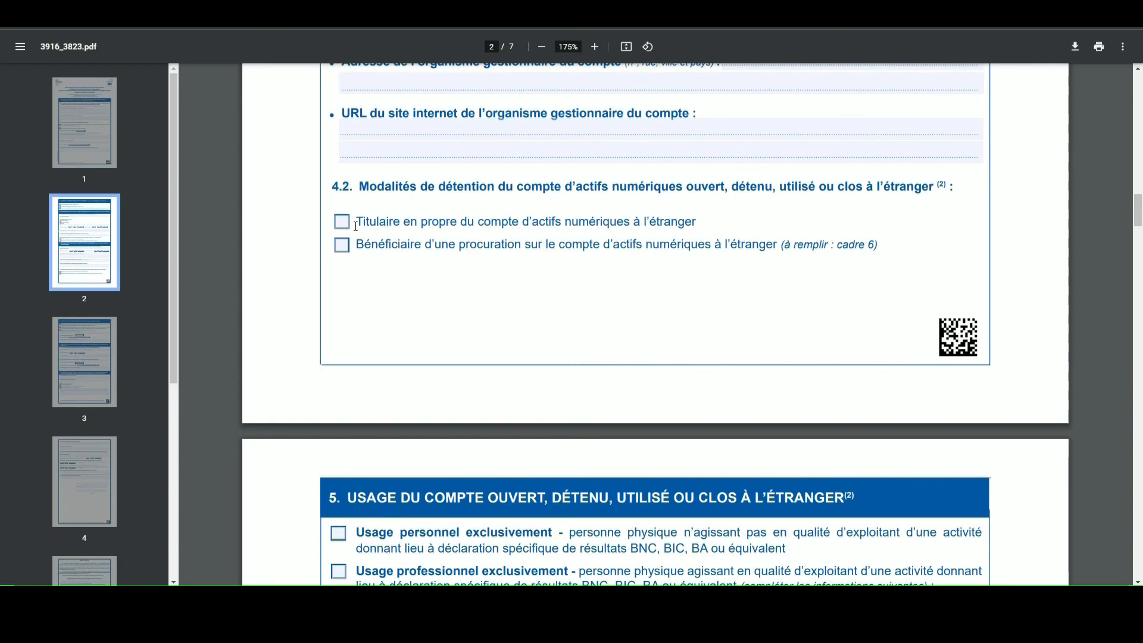
pyautogui.moveTo(1139, 210); pyautogui.dragTo(1139, 229)
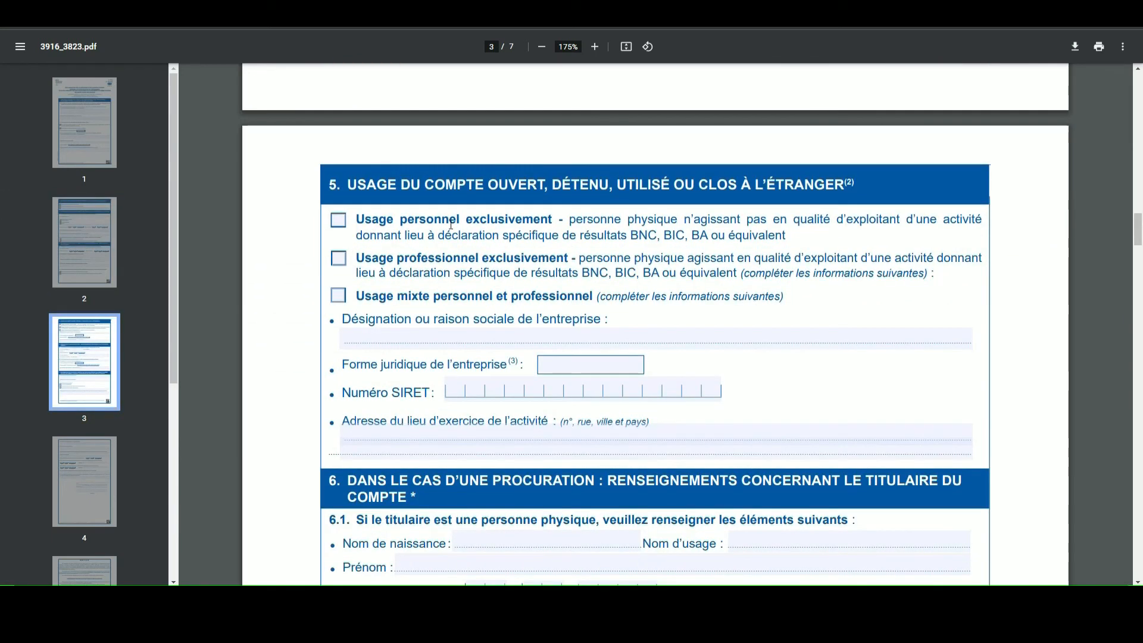
# Step: Read the filing date, place and penalties text on page 6 of the form, enlarged to 250%
pyautogui.moveTo(1138, 238); pyautogui.dragTo(1122, 368)
pyautogui.scroll(8, 588, 513)
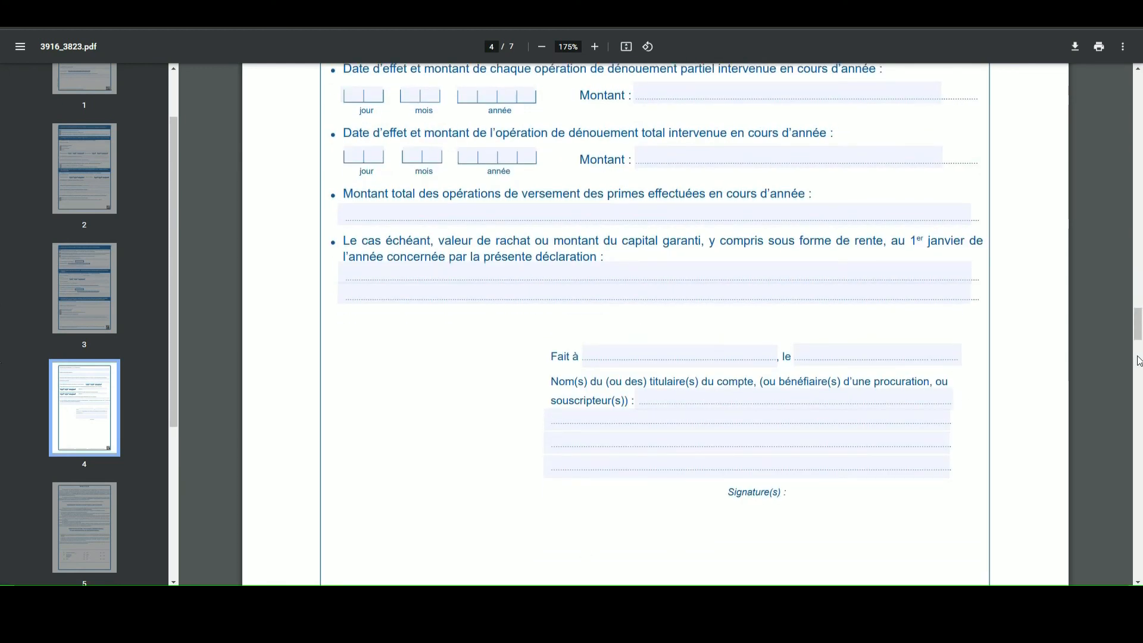
pyautogui.moveTo(1141, 327)
pyautogui.mouseDown()
pyautogui.moveTo(1139, 527)
pyautogui.moveTo(1139, 498)
pyautogui.mouseUp()
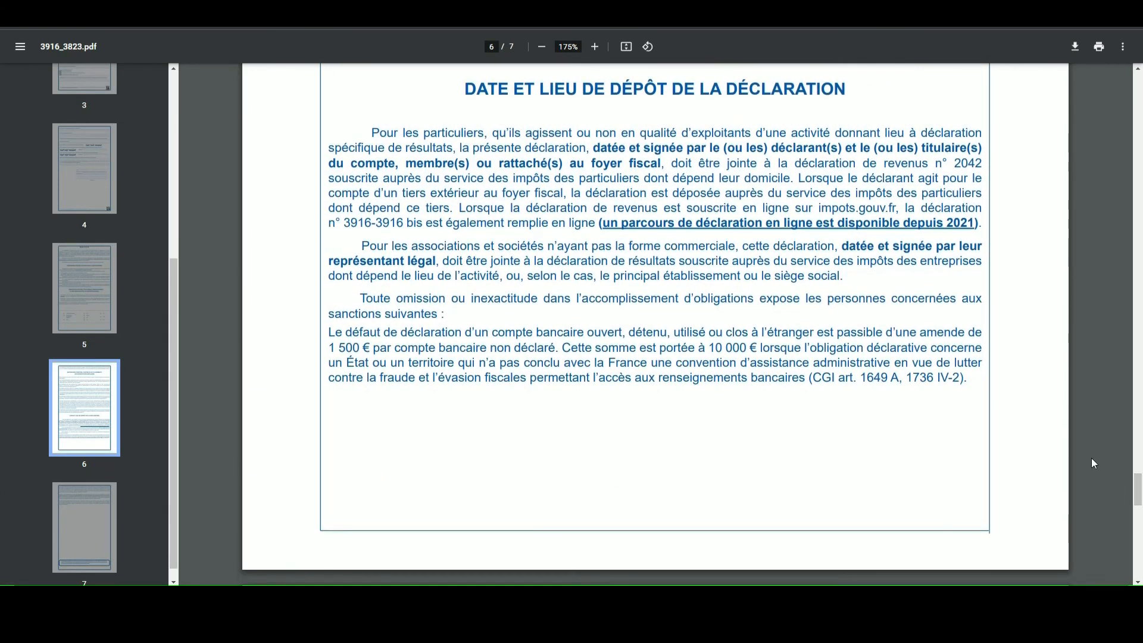
pyautogui.click(594, 46)
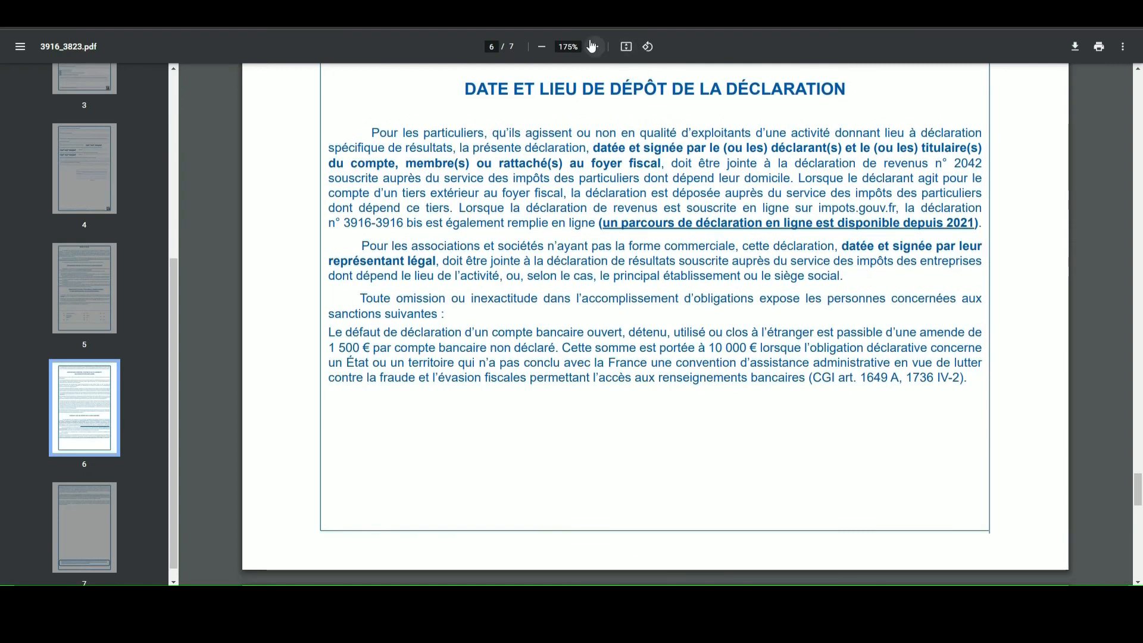
pyautogui.click(594, 47)
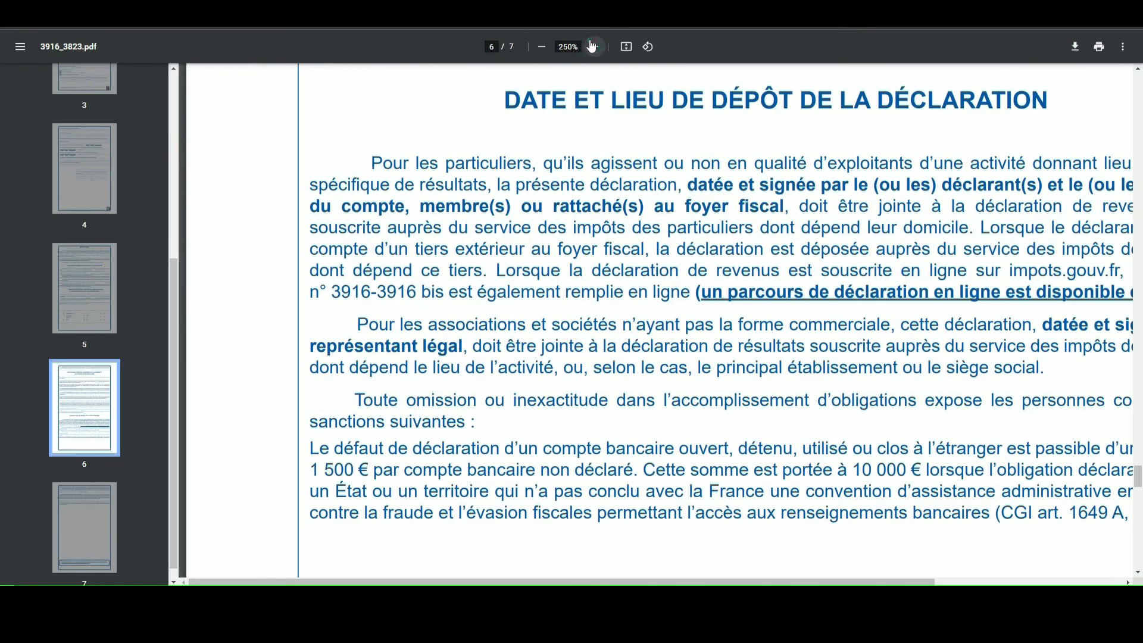
pyautogui.moveTo(647, 580); pyautogui.dragTo(746, 571)
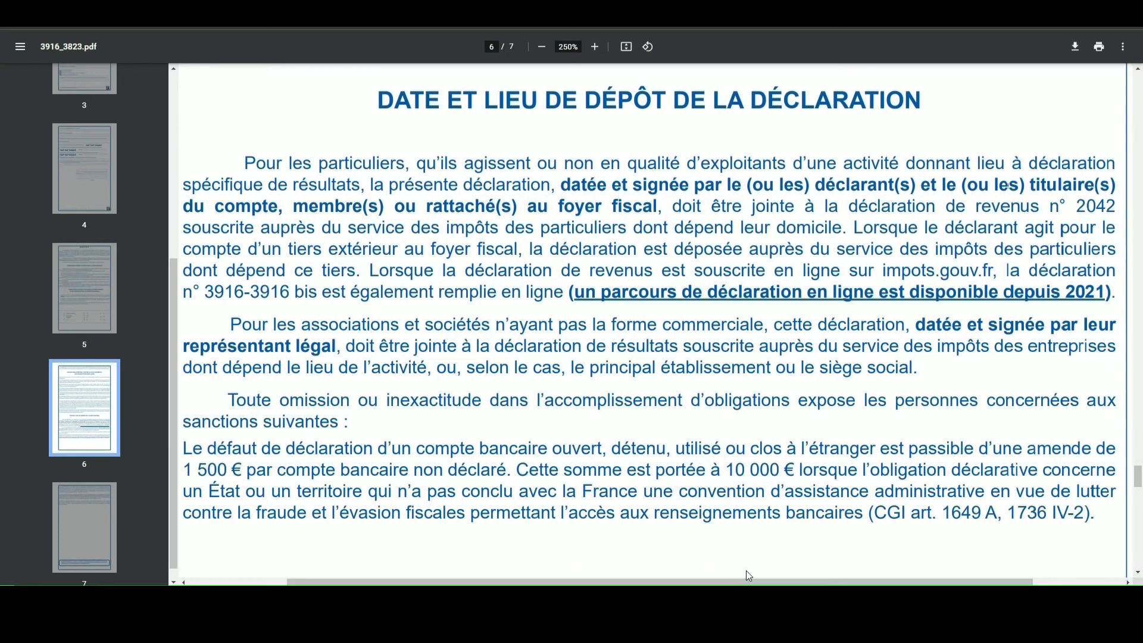